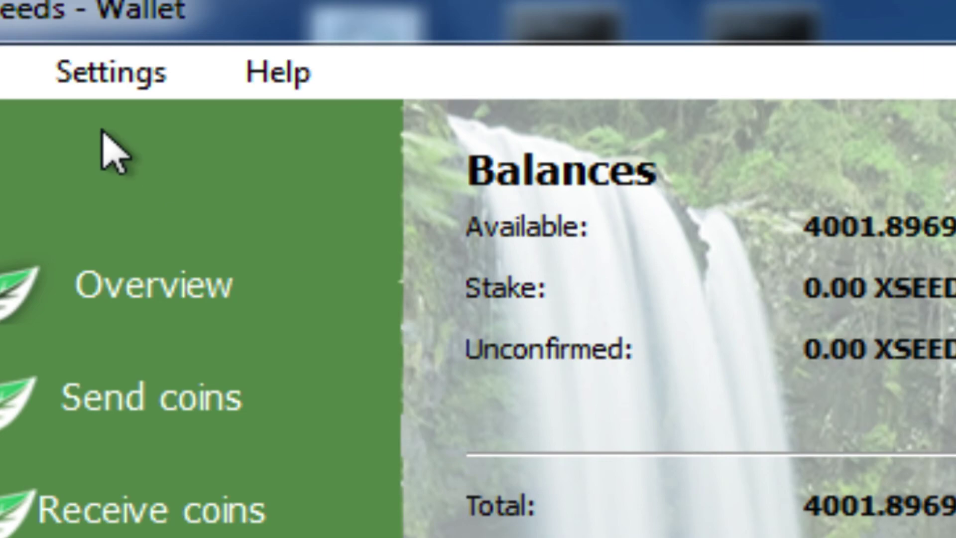
# Step: Unlock the wallet for mining only via Wallet security, confirming with the passphrase
pyautogui.click(142, 83)
pyautogui.moveTo(83, 13)
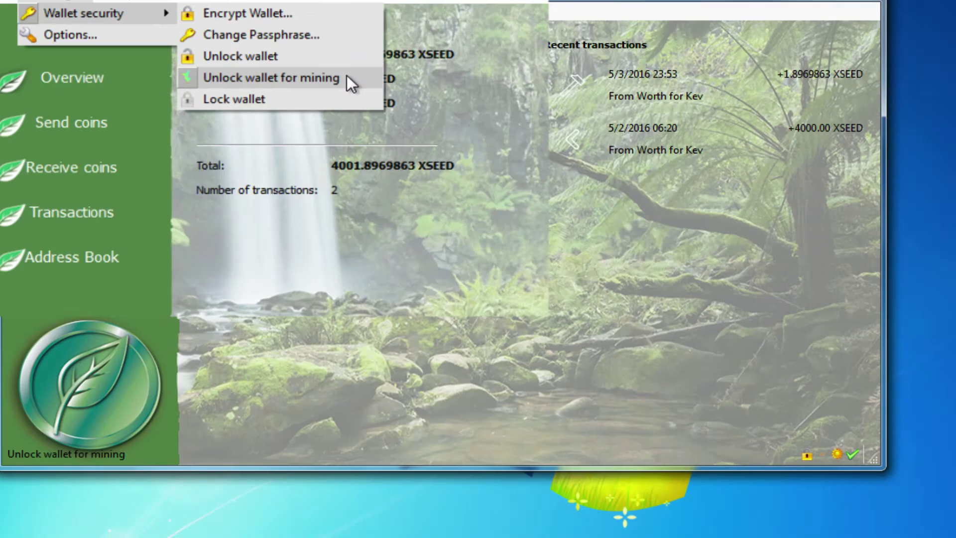
pyautogui.click(855, 280)
pyautogui.click(482, 232)
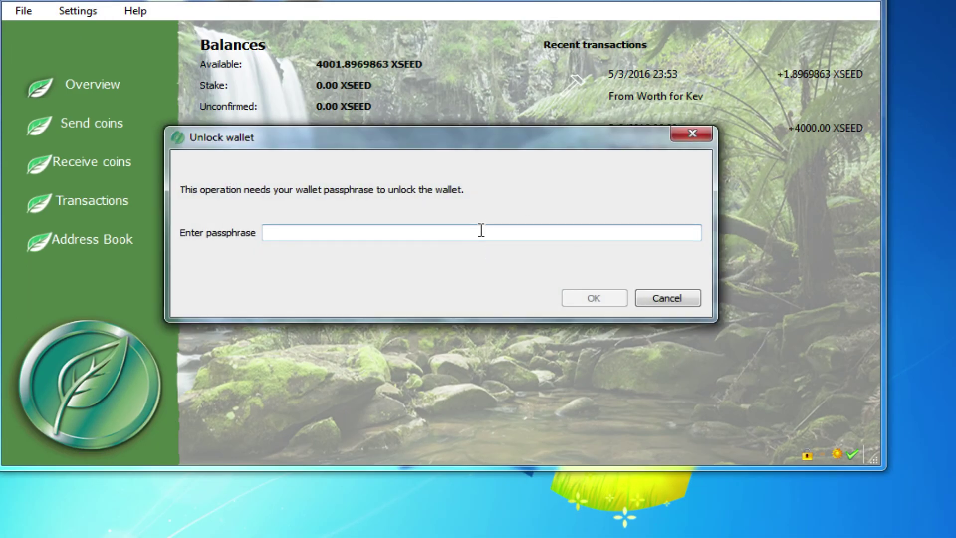
pyautogui.write('••••••••••••••••••••••••••••')
pyautogui.press('Return')
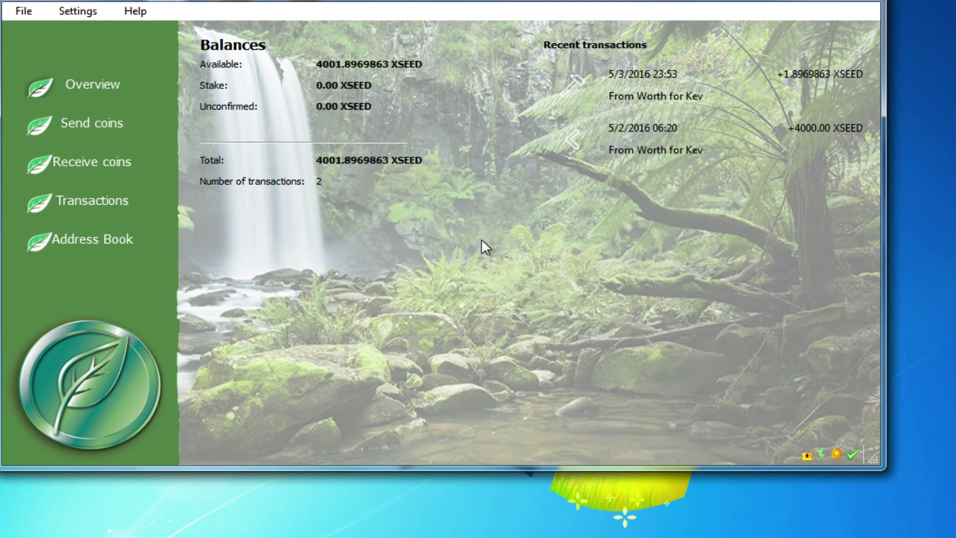